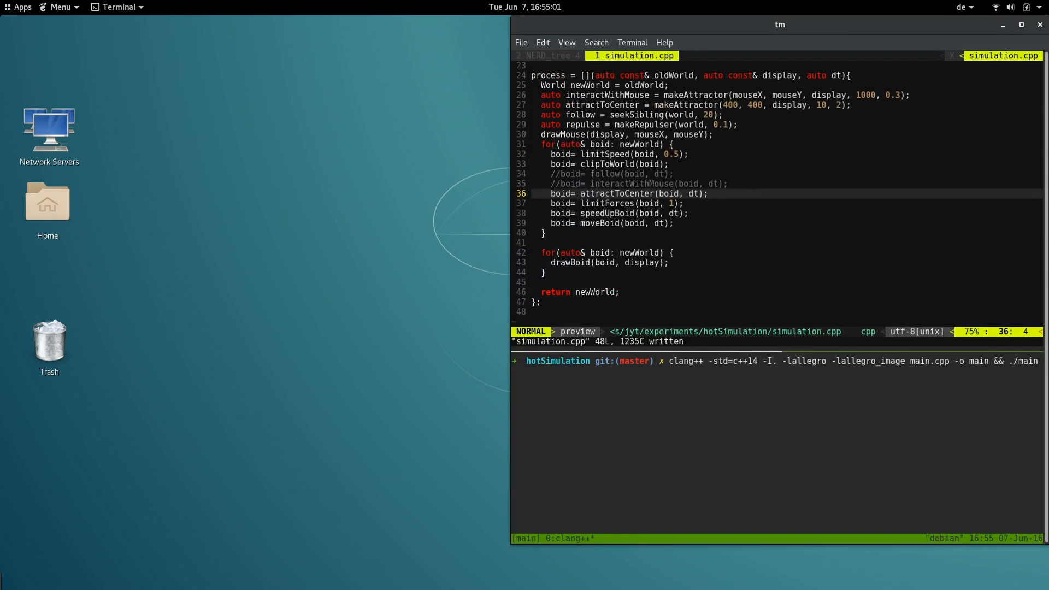
Run the clang++ compile-and-run command to launch the boids demo.
{"action": "key", "text": "Return"}
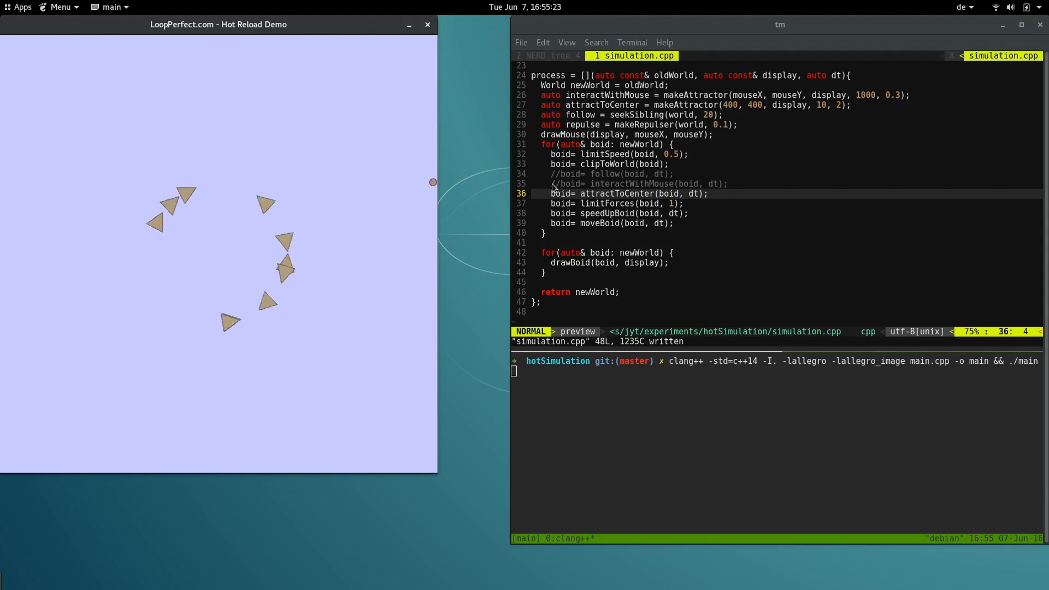
Uncomment the boid = interactWithMouse line at line 35 and save simulation.cpp.
{"action": "key", "text": "k"}
{"action": "key", "text": "x"}
{"action": "key", "text": "i"}
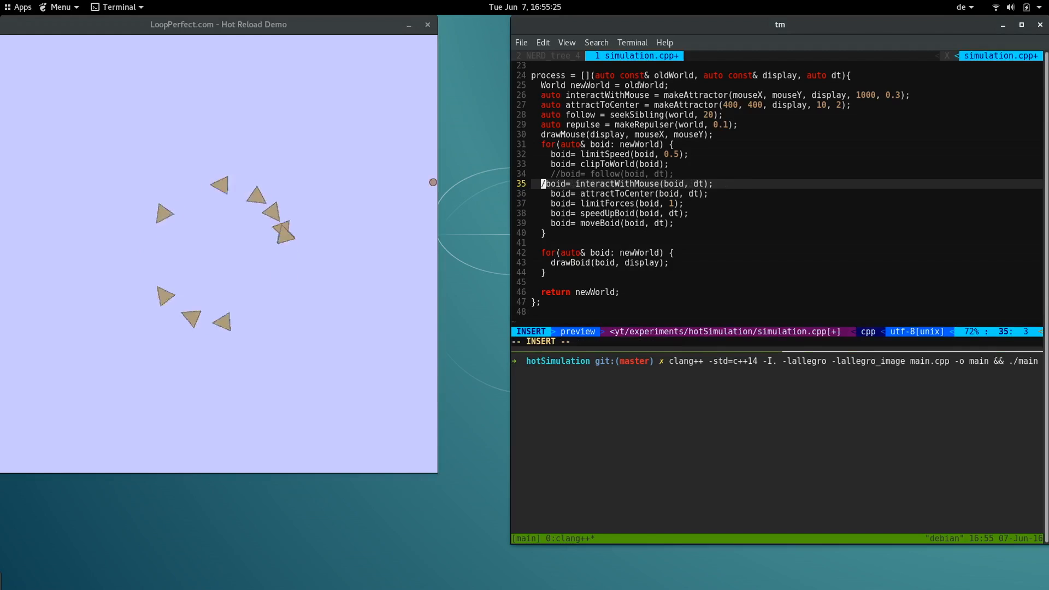
{"action": "key", "text": "Delete"}
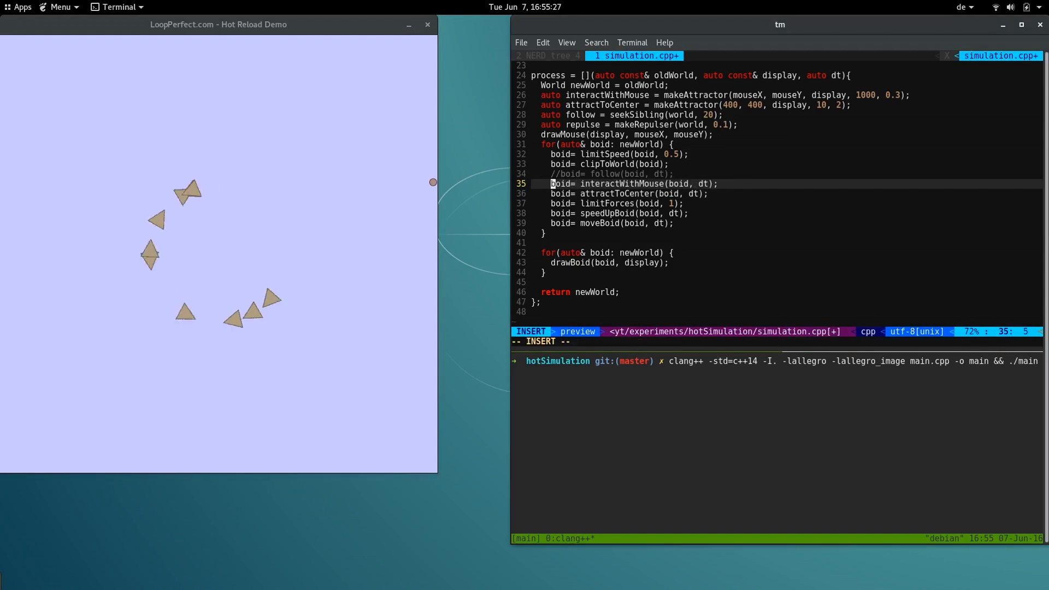
{"action": "key", "text": "Escape"}
{"action": "type", "text": ":w"}
{"action": "key", "text": "Return"}
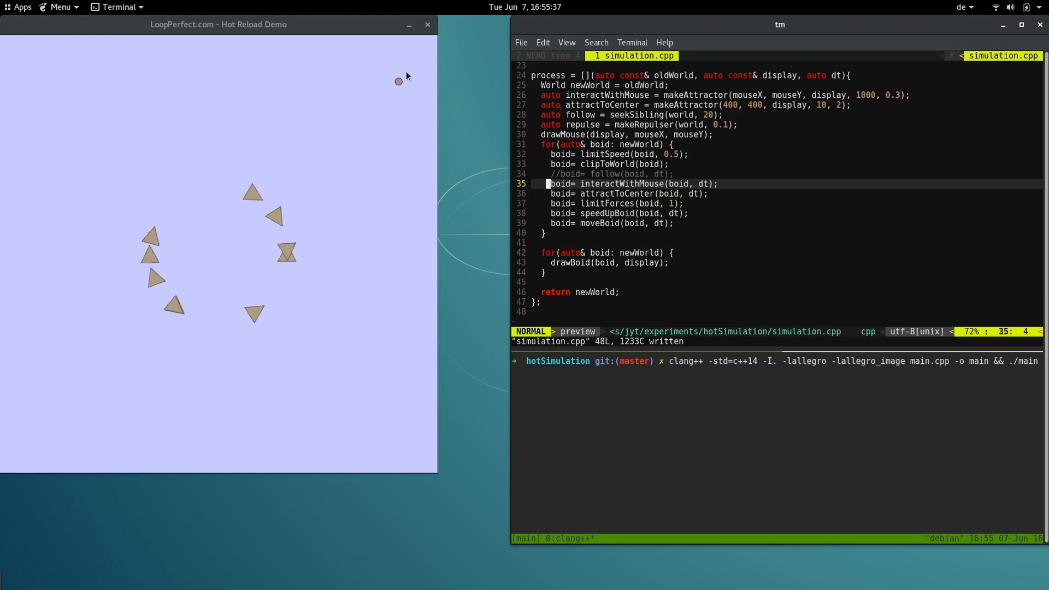
Close and rebuild the demo, then start it under jyt -x main.cpp --hot -i with jyt.async(run);.
{"action": "left_click", "coordinate": [427, 24]}
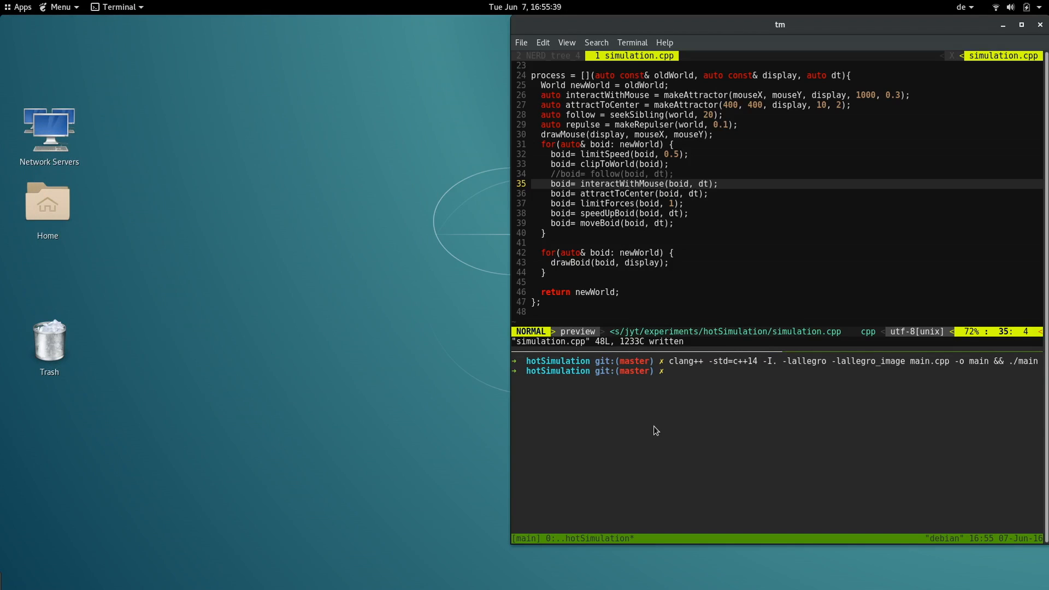
{"action": "key", "text": "Up"}
{"action": "key", "text": "Return"}
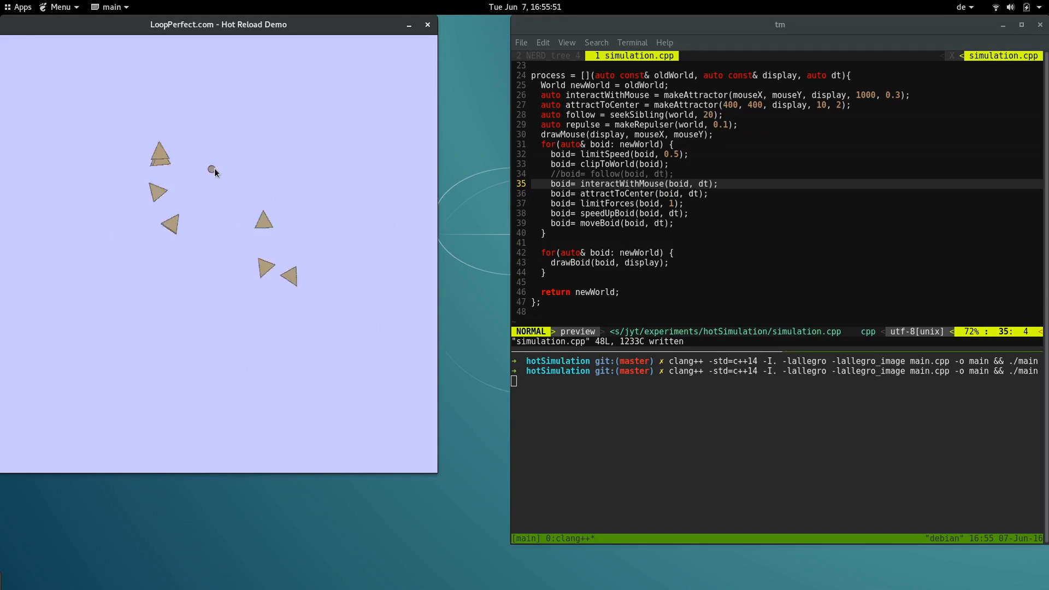
{"action": "left_click", "coordinate": [428, 27]}
{"action": "type", "text": "clear"}
{"action": "type", "text": "jyt.async(run);"}
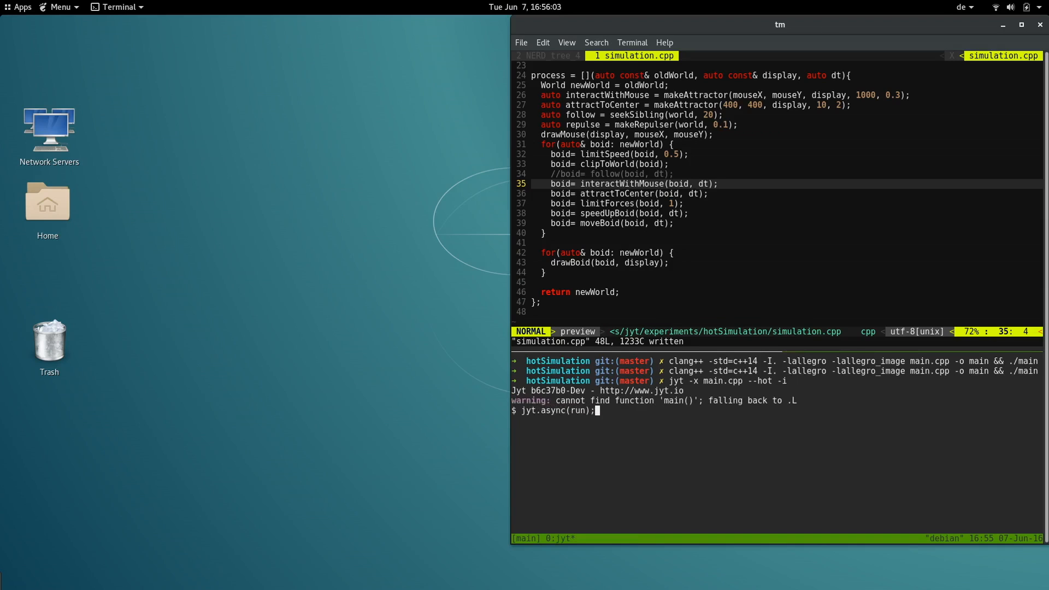
{"action": "key", "text": "Return"}
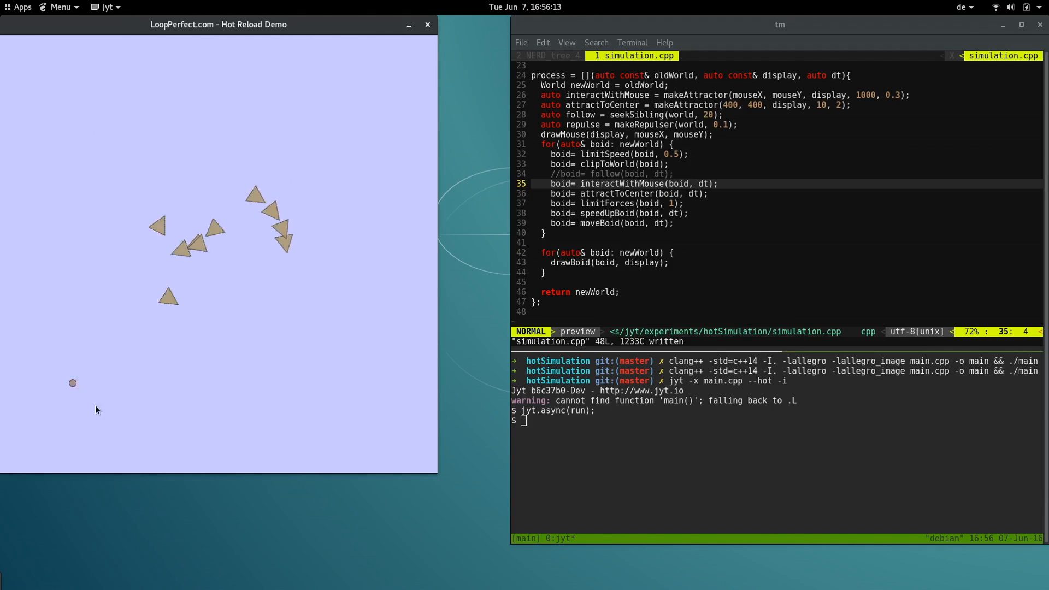
Uncomment the follow call on line 34 and save so the hot-reloaded boids follow each other.
{"action": "left_click", "coordinate": [564, 174]}
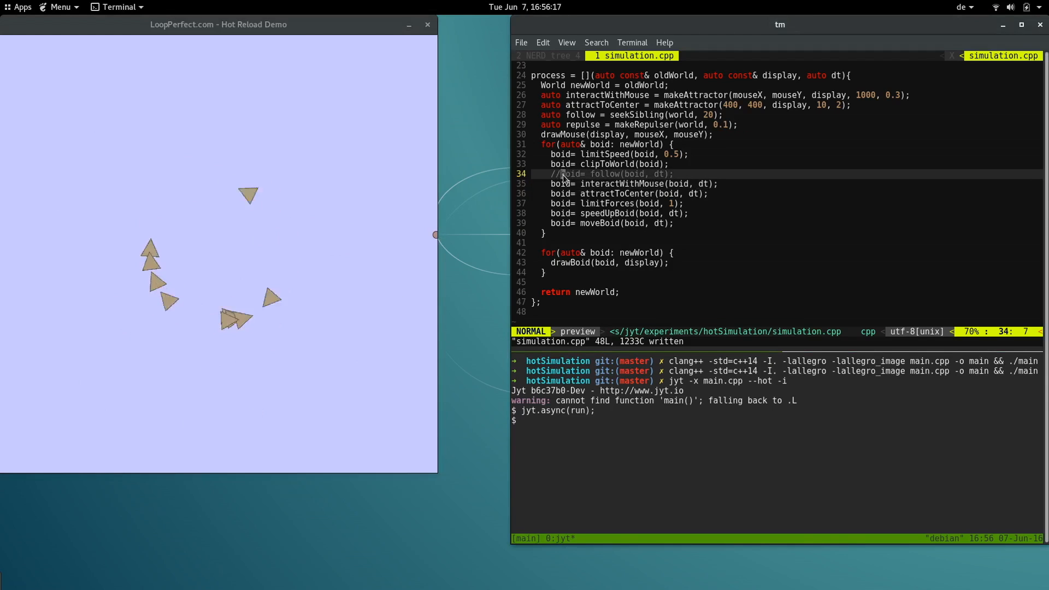
{"action": "key", "text": "i"}
{"action": "key", "text": "BackSpace"}
{"action": "key", "text": "BackSpace"}
{"action": "key", "text": "Escape"}
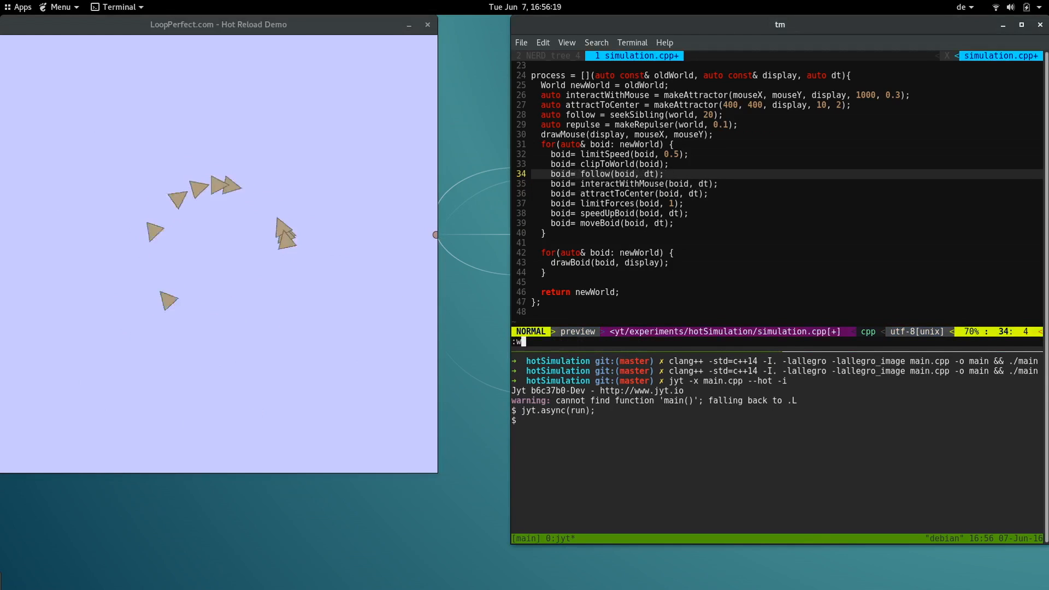
{"action": "type", "text": ":w"}
{"action": "key", "text": "Return"}
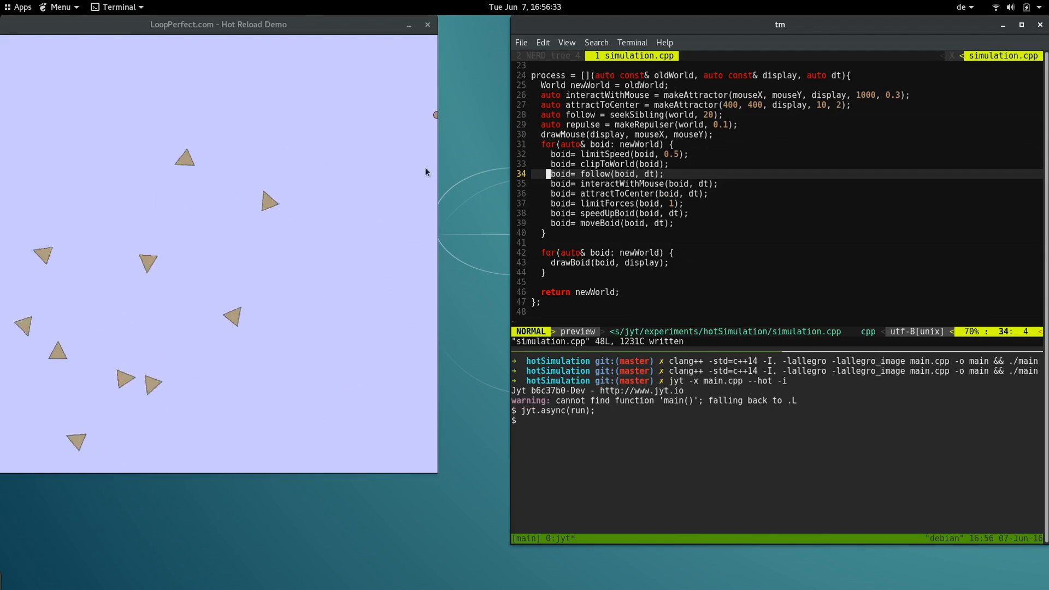
Change the makeAttractor strength from 1000 to -1000 on line 26 and save so boids flee the mouse.
{"action": "left_click", "coordinate": [345, 238]}
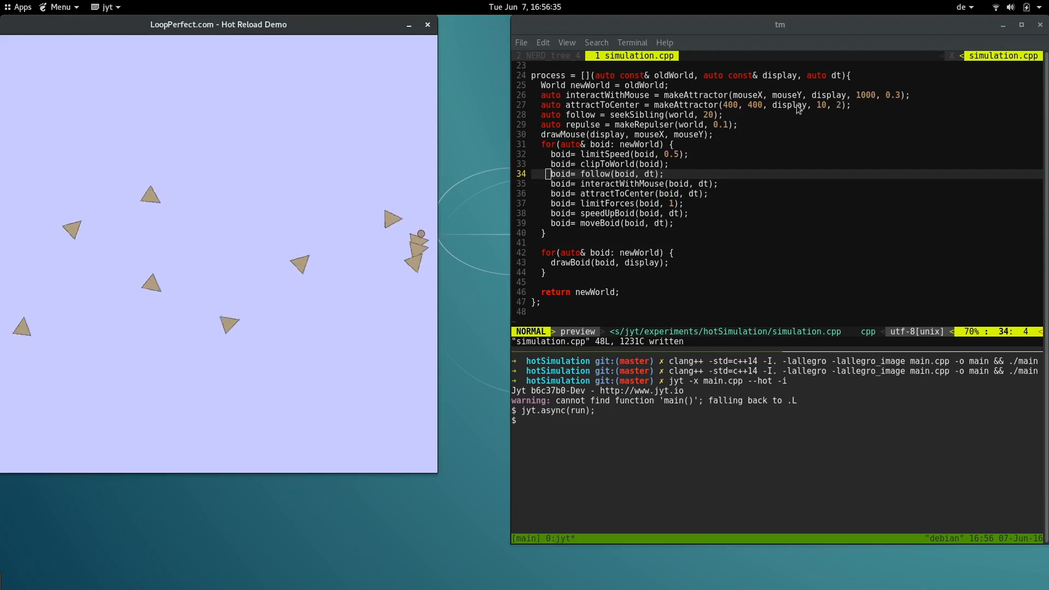
{"action": "left_click", "coordinate": [642, 203]}
{"action": "key", "text": "o"}
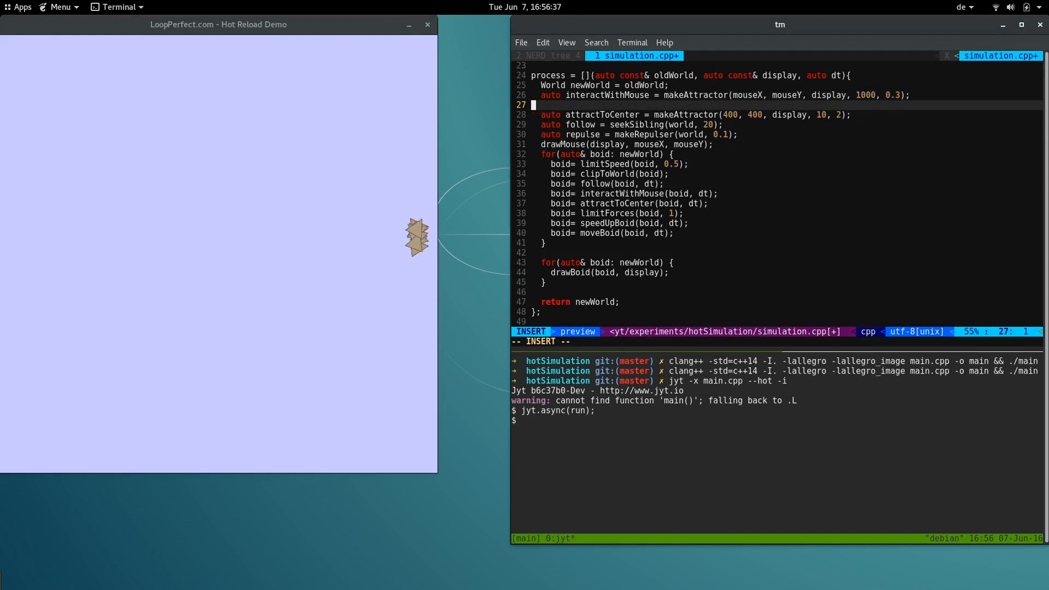
{"action": "key", "text": "BackSpace"}
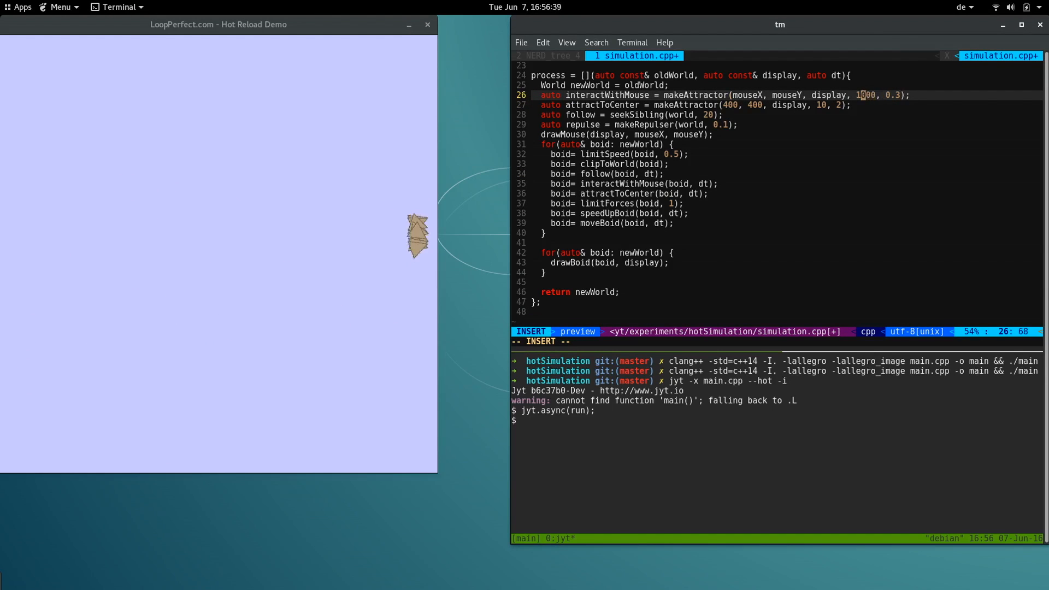
{"action": "left_click", "coordinate": [724, 95]}
{"action": "type", "text": "-"}
{"action": "key", "text": "Escape"}
{"action": "type", "text": ":w"}
{"action": "key", "text": "Return"}
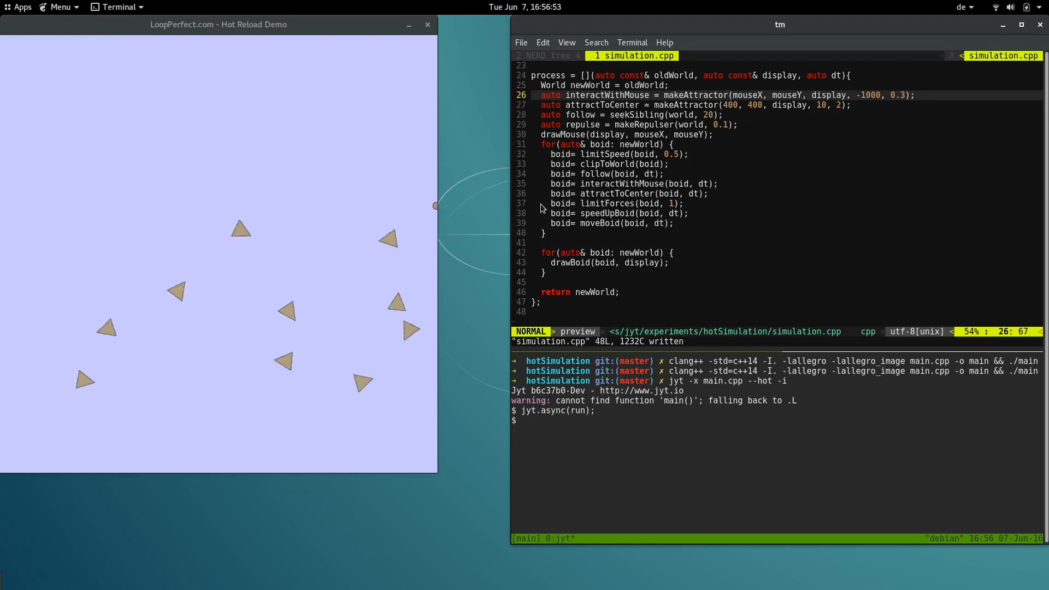
Rewrite line 7 as a boid.id % 3 ternary choosing boidImg or boid2Img and save.
{"action": "left_click", "coordinate": [621, 190]}
{"action": "scroll", "coordinate": [620, 190], "scroll_direction": "up", "scroll_amount": 8}
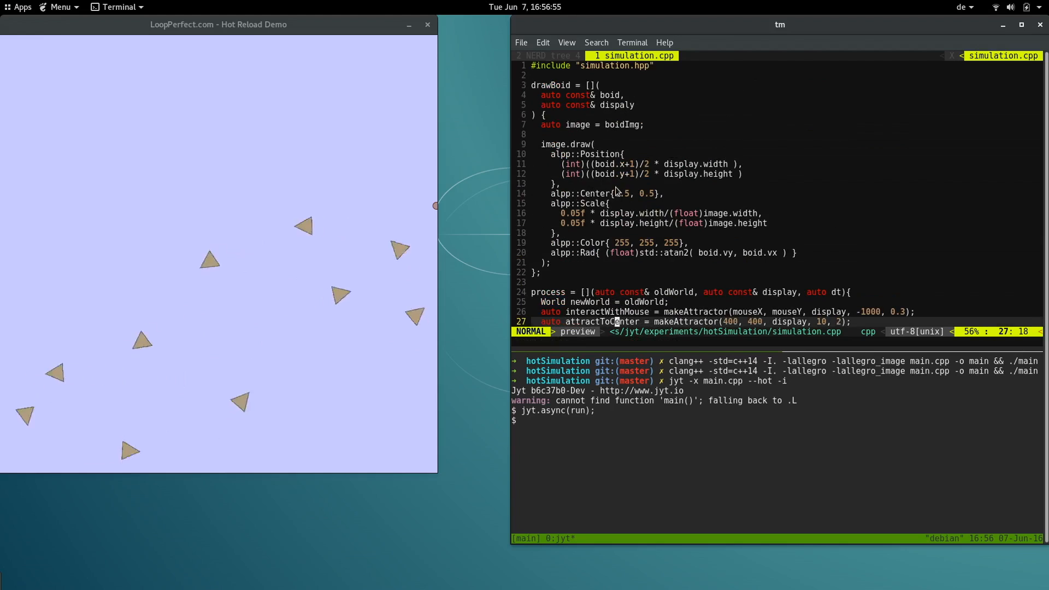
{"action": "left_click", "coordinate": [610, 125]}
{"action": "key", "text": "i"}
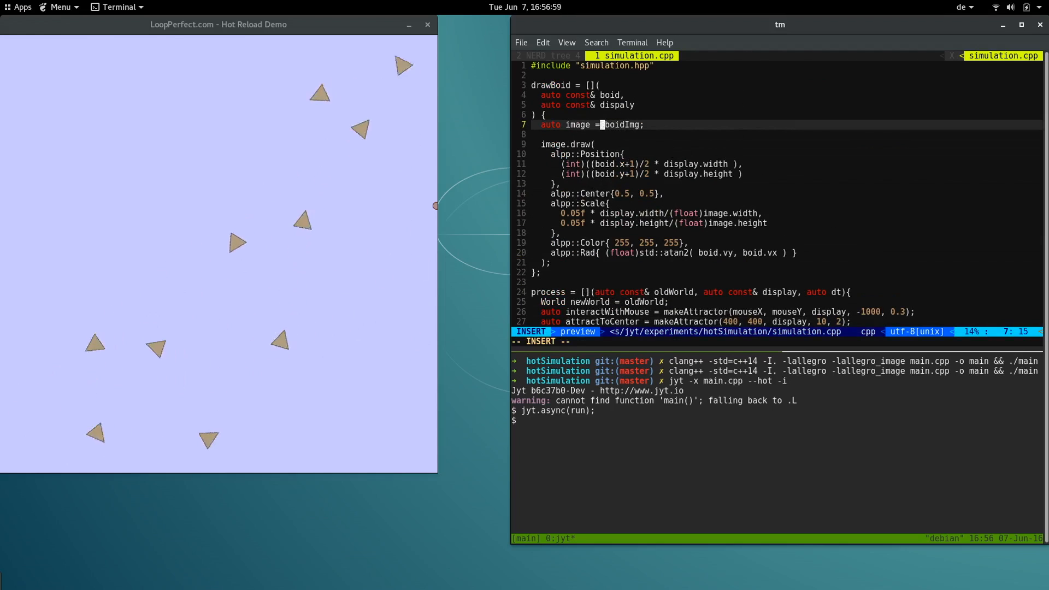
{"action": "type", "text": "(b"}
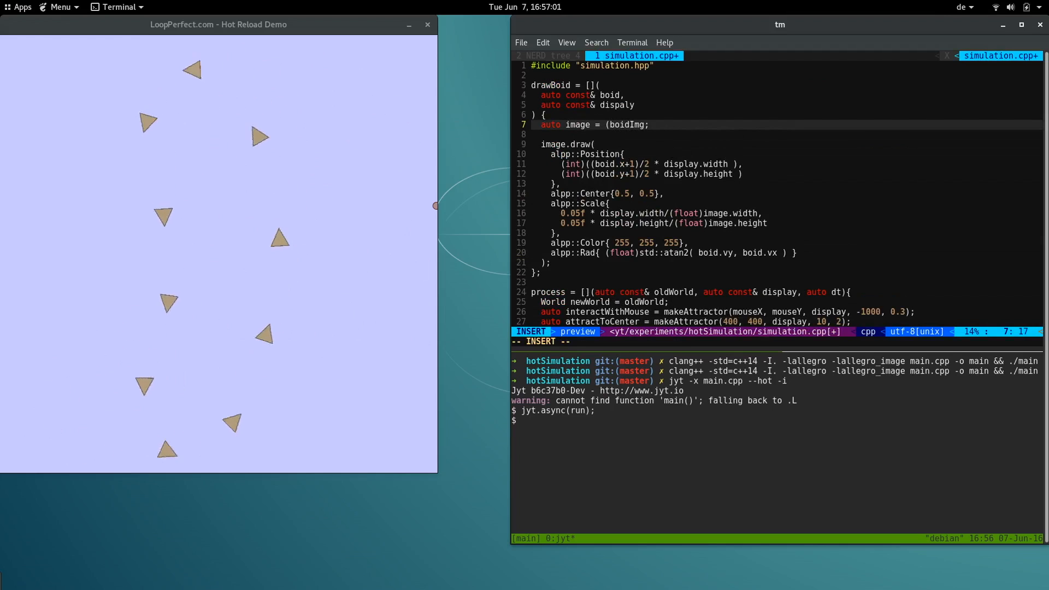
{"action": "type", "text": "oid.idboid"}
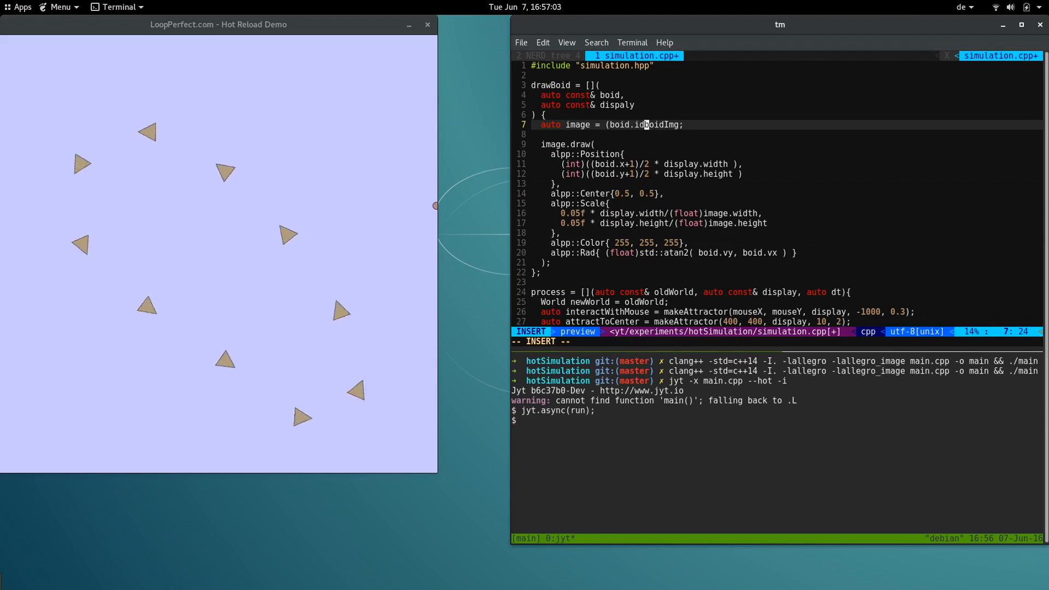
{"action": "type", "text": " % 3)"}
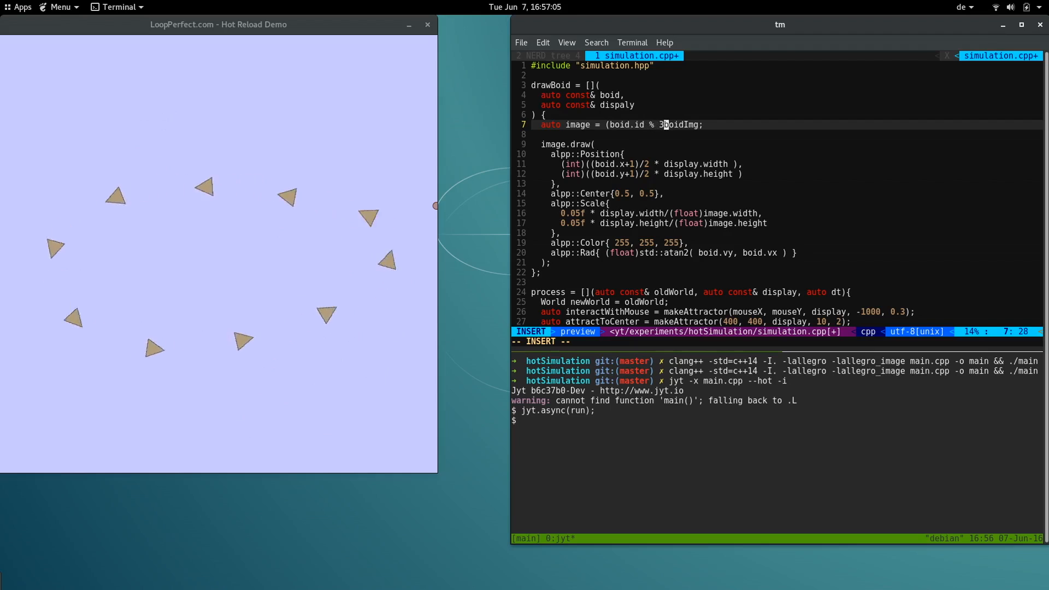
{"action": "type", "text": " ? boid"}
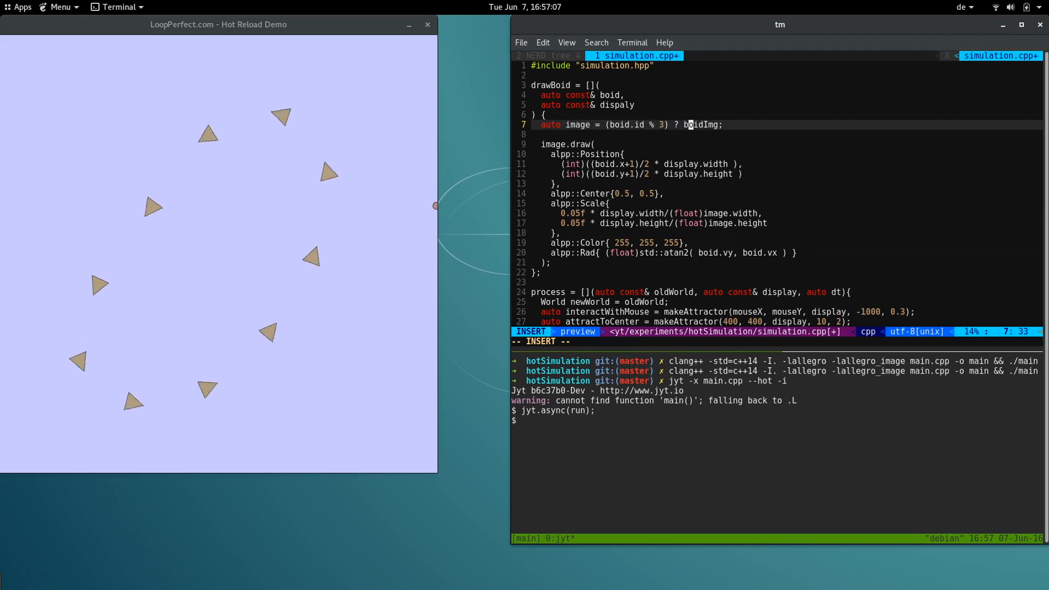
{"action": "type", "text": "Img : "}
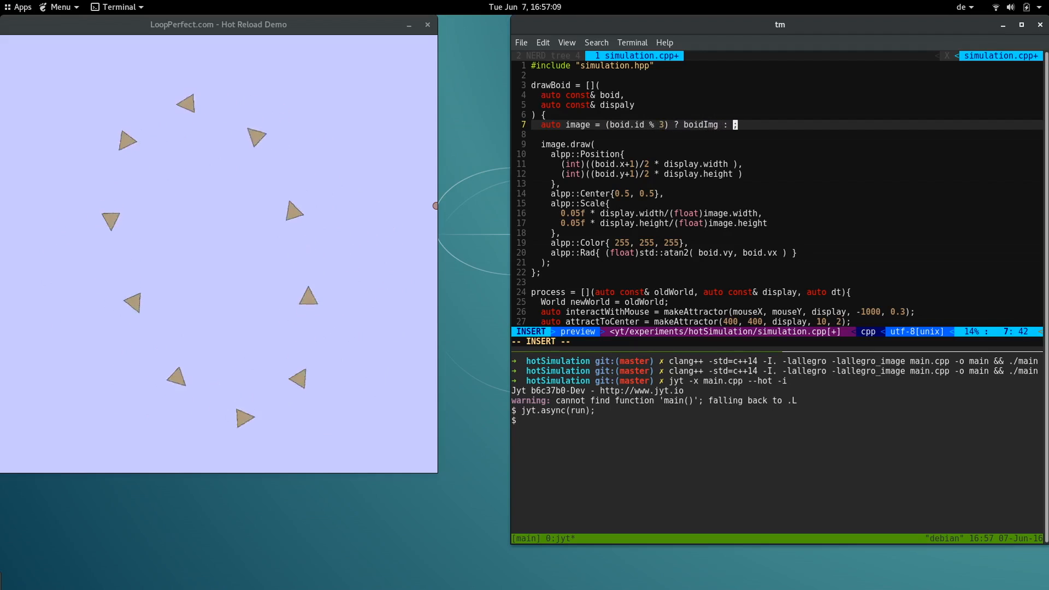
{"action": "type", "text": "boi"}
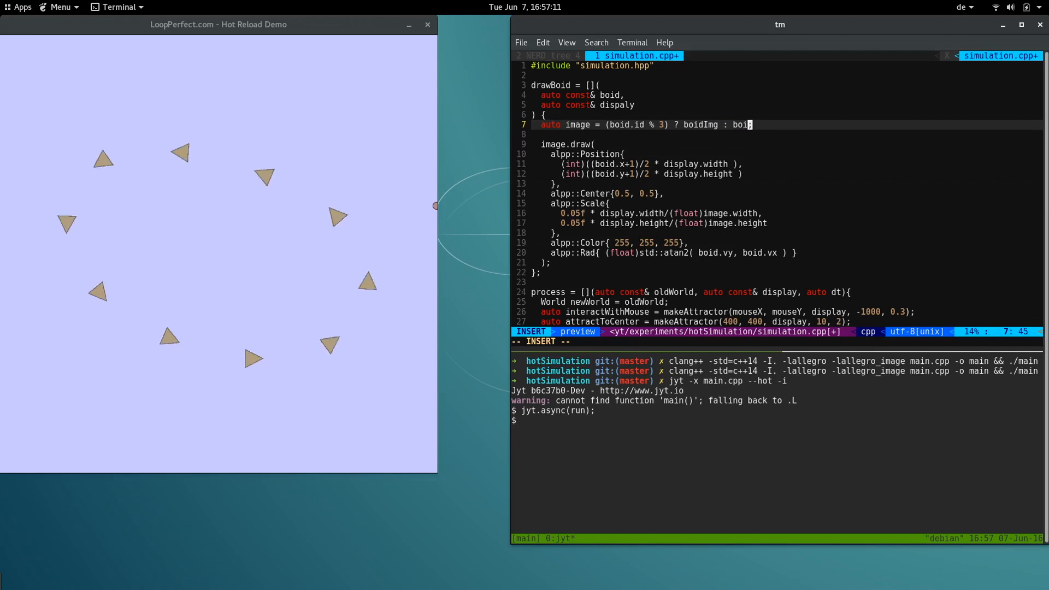
{"action": "type", "text": "dImg;"}
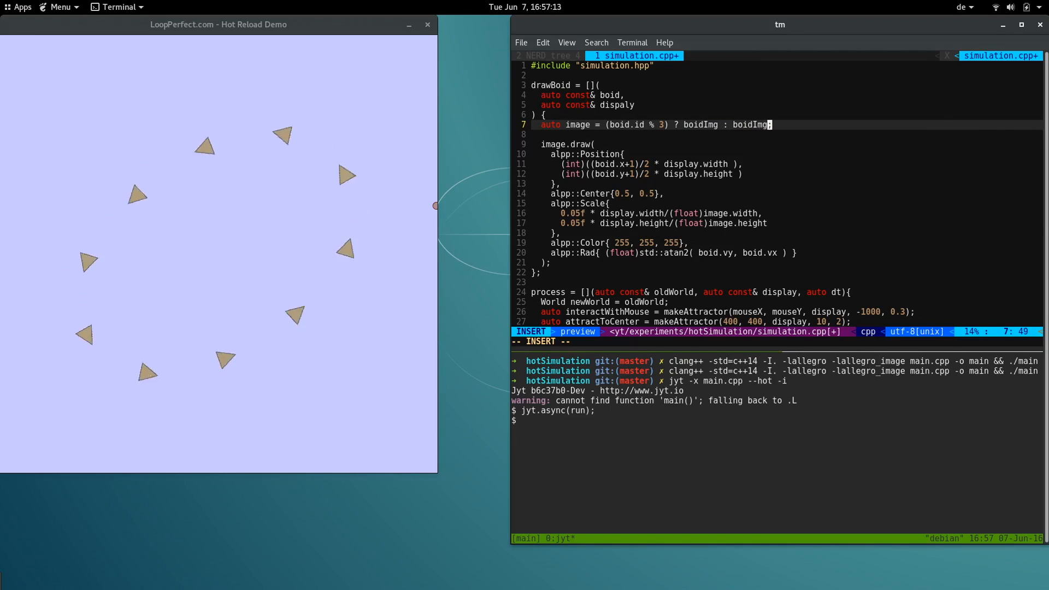
{"action": "key", "text": "Left"}
{"action": "key", "text": "Left"}
{"action": "key", "text": "Left"}
{"action": "type", "text": "2"}
{"action": "key", "text": "End"}
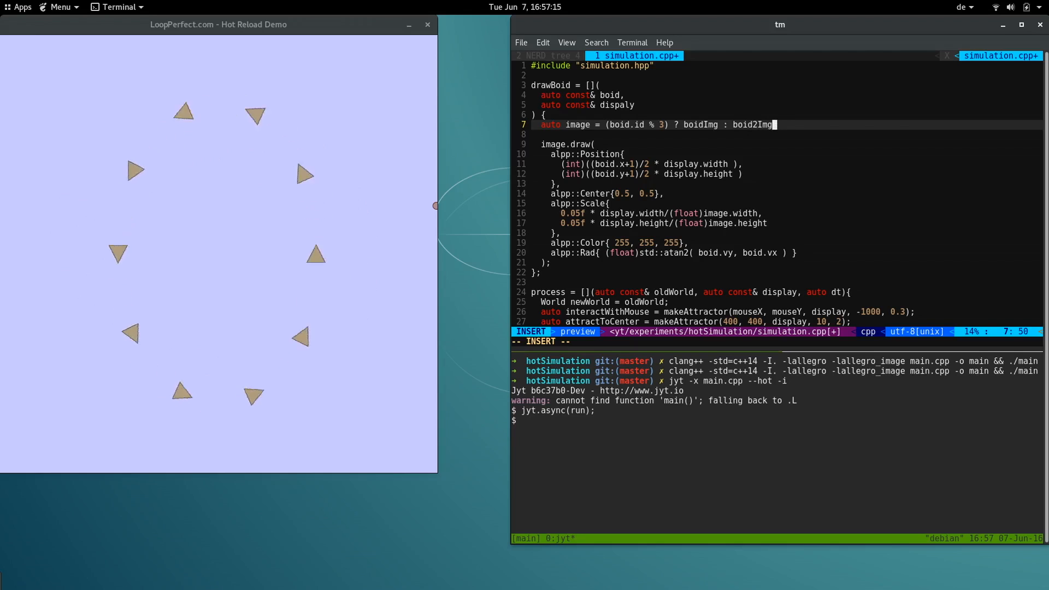
{"action": "key", "text": "Escape"}
{"action": "type", "text": ":w"}
{"action": "key", "text": "Return"}
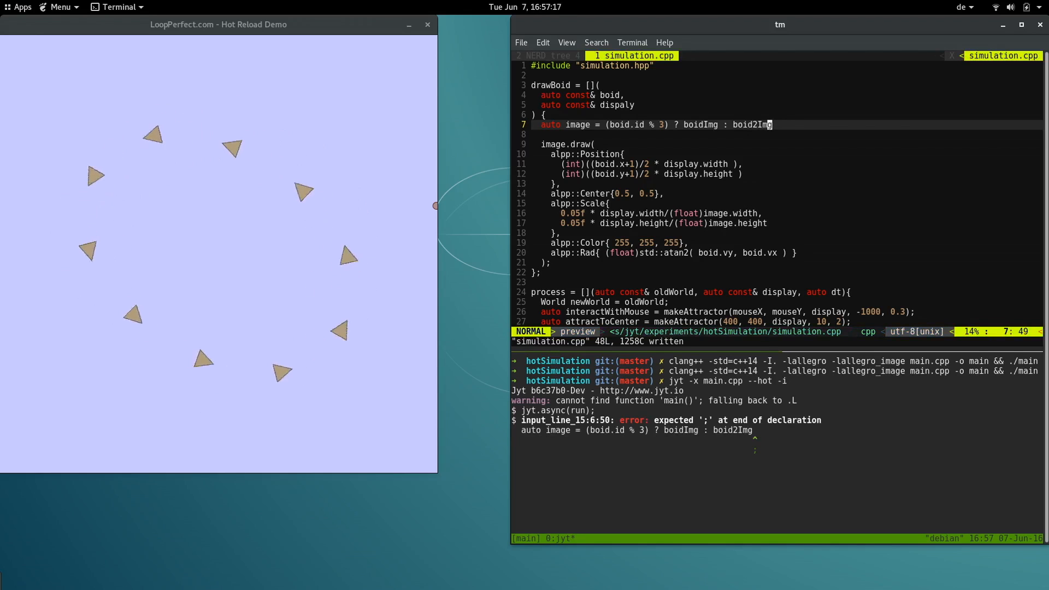
Append the missing semicolon at the end of line 7 after the reload error.
{"action": "key", "text": "A"}
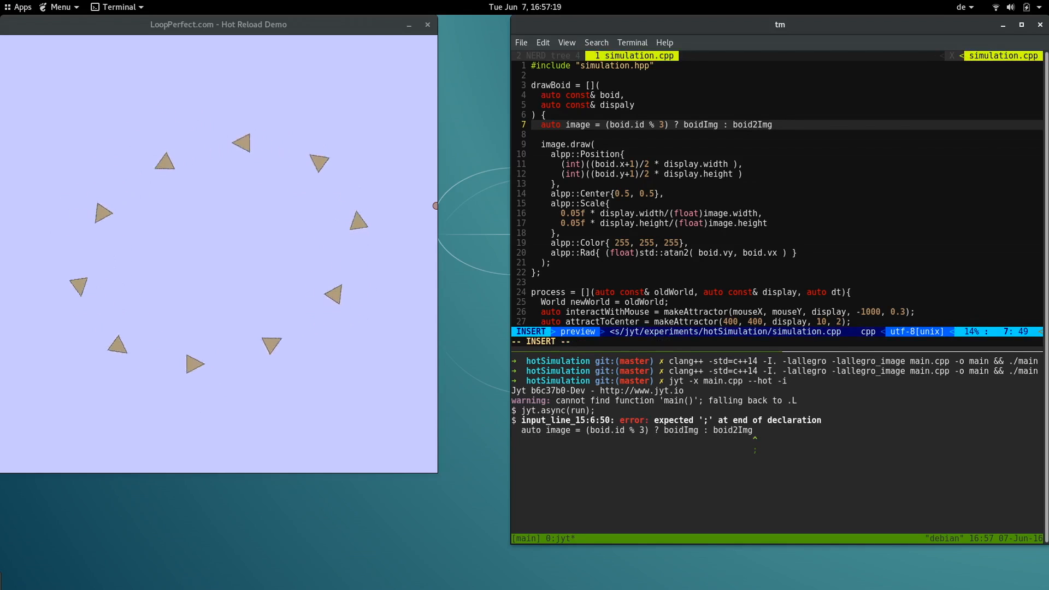
{"action": "type", "text": ";"}
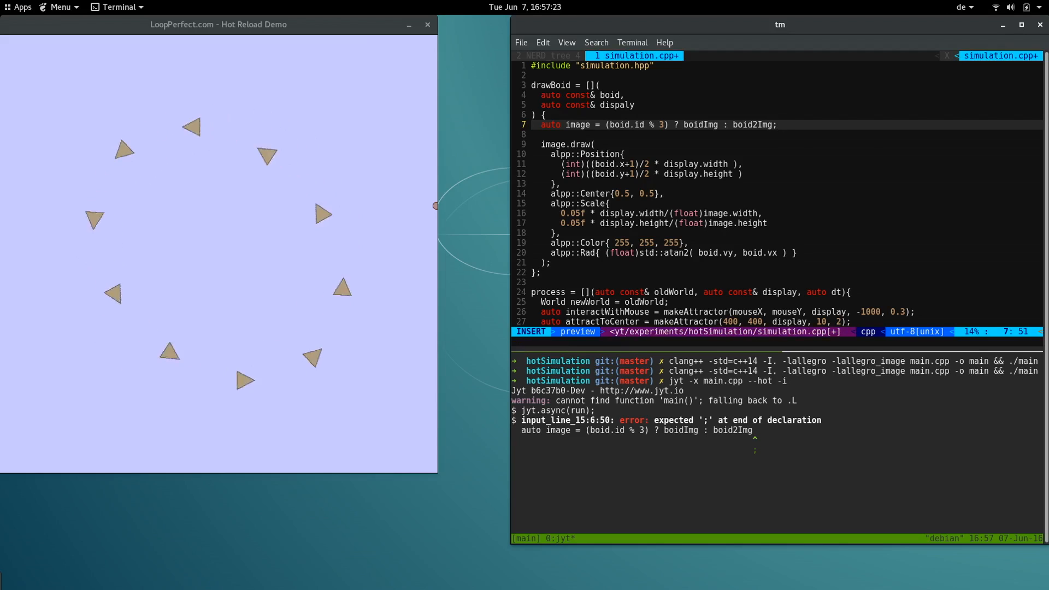
{"action": "key", "text": "Escape"}
{"action": "type", "text": ":w"}
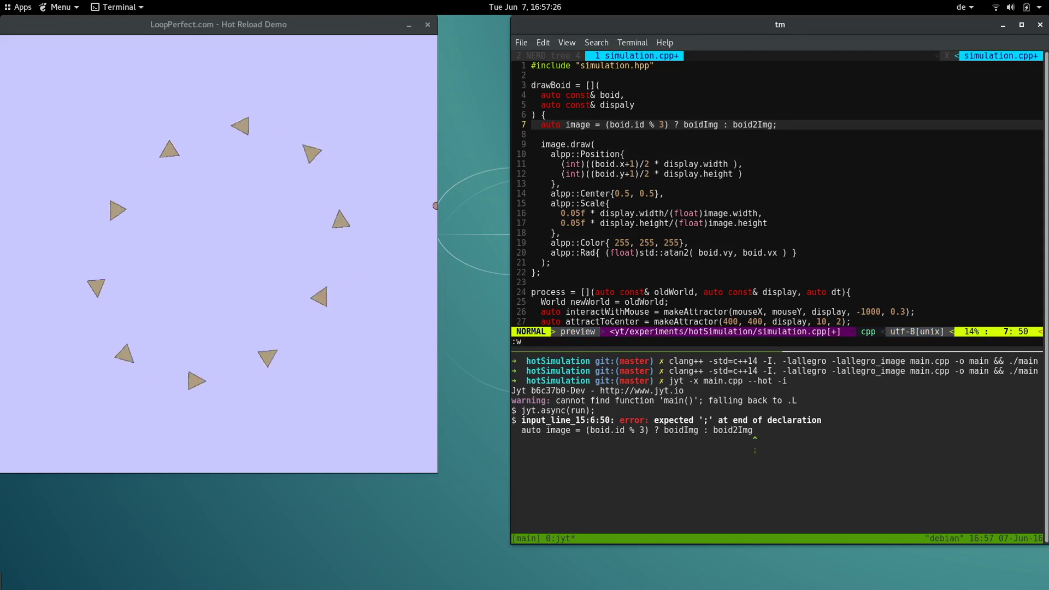
Save the fixed draw code, then run a Jyt for loop calling spawnBoid() 100 times.
{"action": "key", "text": "Return"}
{"action": "type", "text": "for(int i=0; i < 100; ++i"}
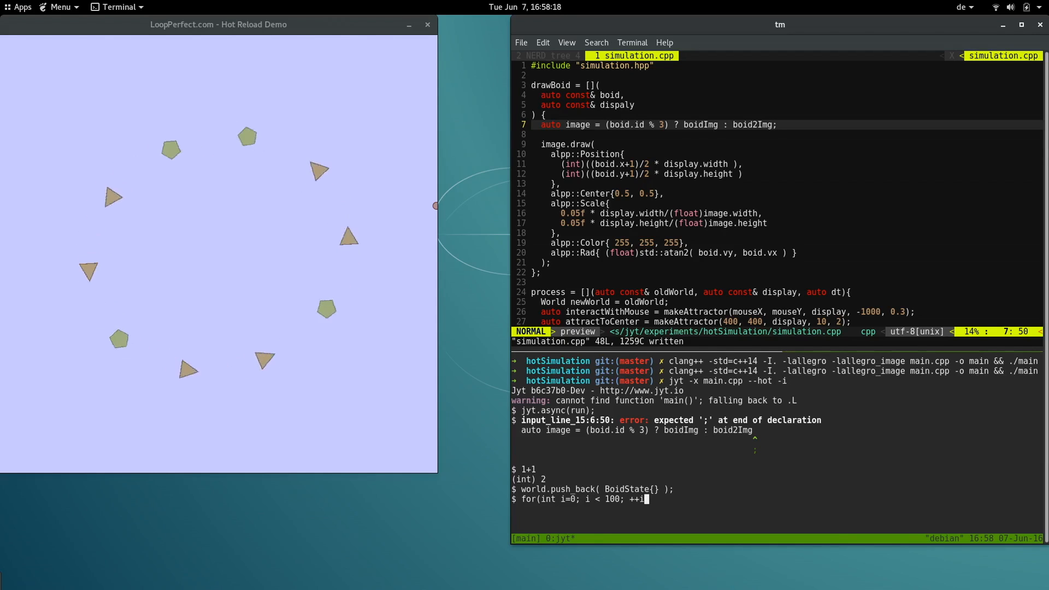
{"action": "type", "text": ") spawnBoid("}
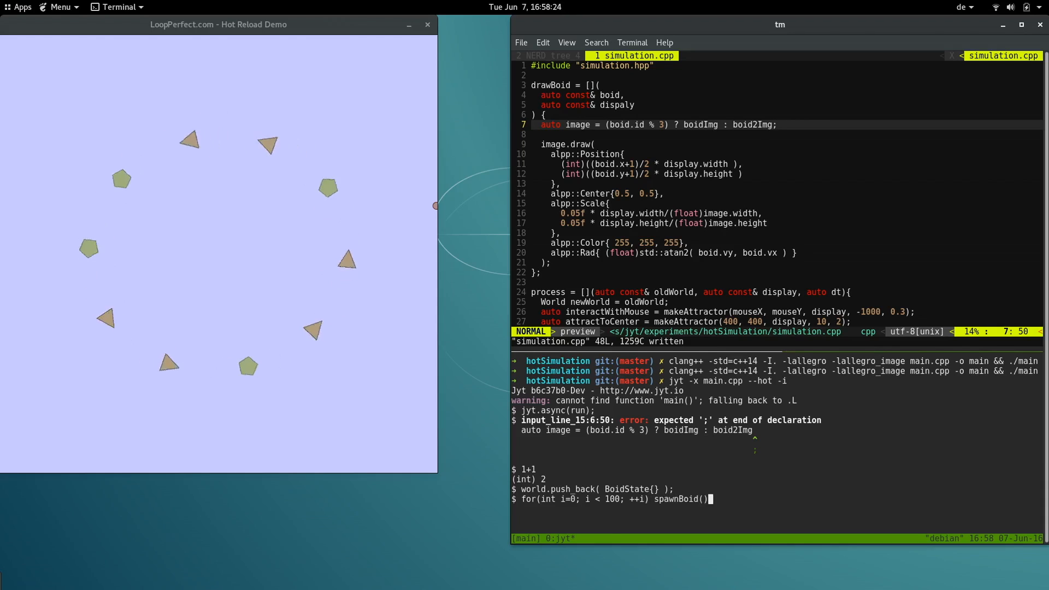
{"action": "type", "text": ";"}
{"action": "key", "text": "Return"}
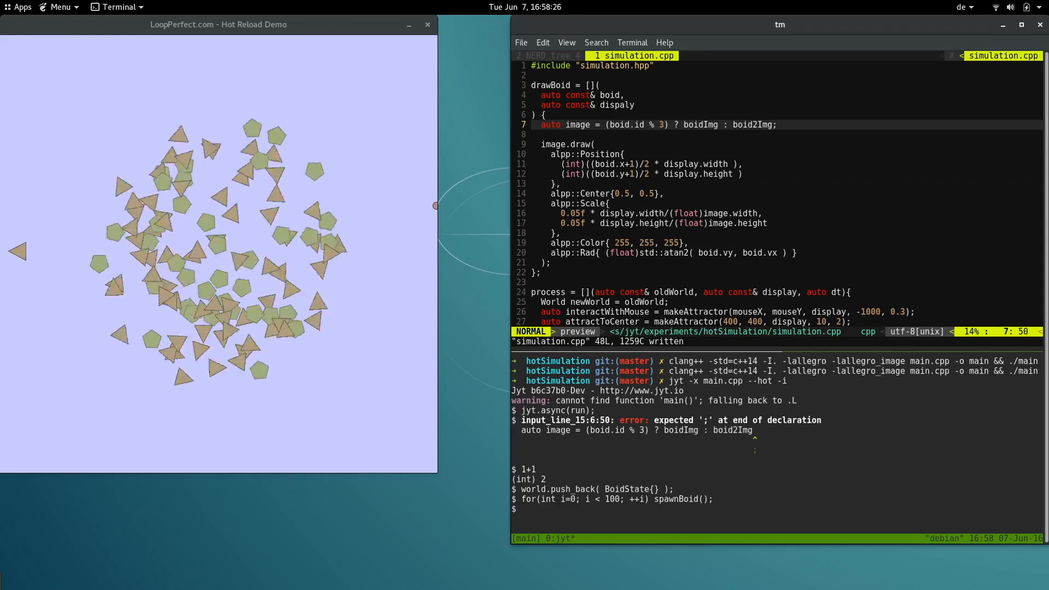
Rerun the spawnBoid() loop three more times to fill the demo with roughly four hundred boids.
{"action": "key", "text": "Up"}
{"action": "key", "text": "Return"}
{"action": "key", "text": "Up"}
{"action": "key", "text": "Return"}
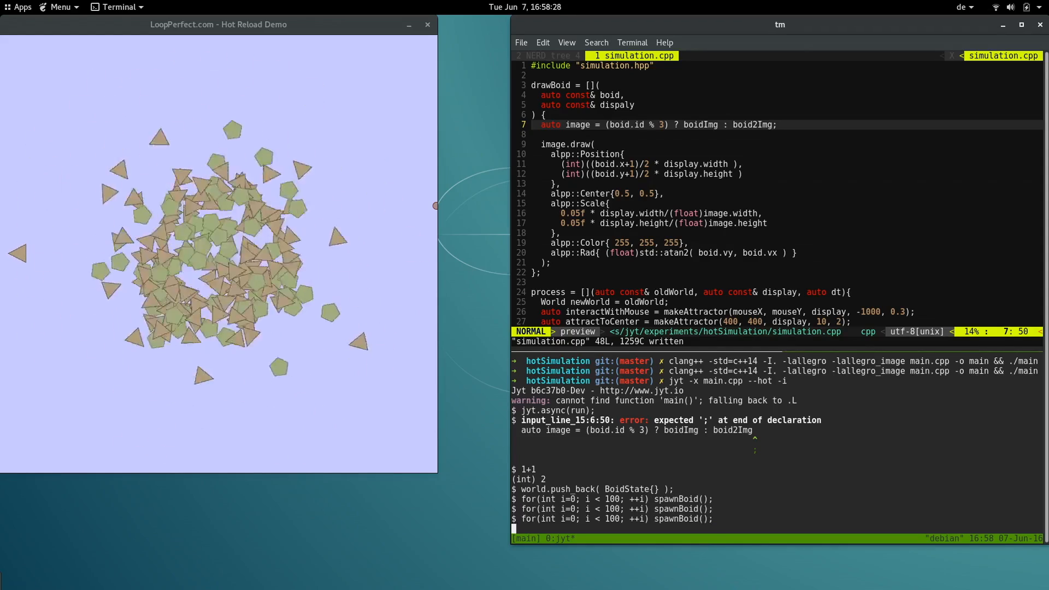
{"action": "key", "text": "Up"}
{"action": "key", "text": "Return"}
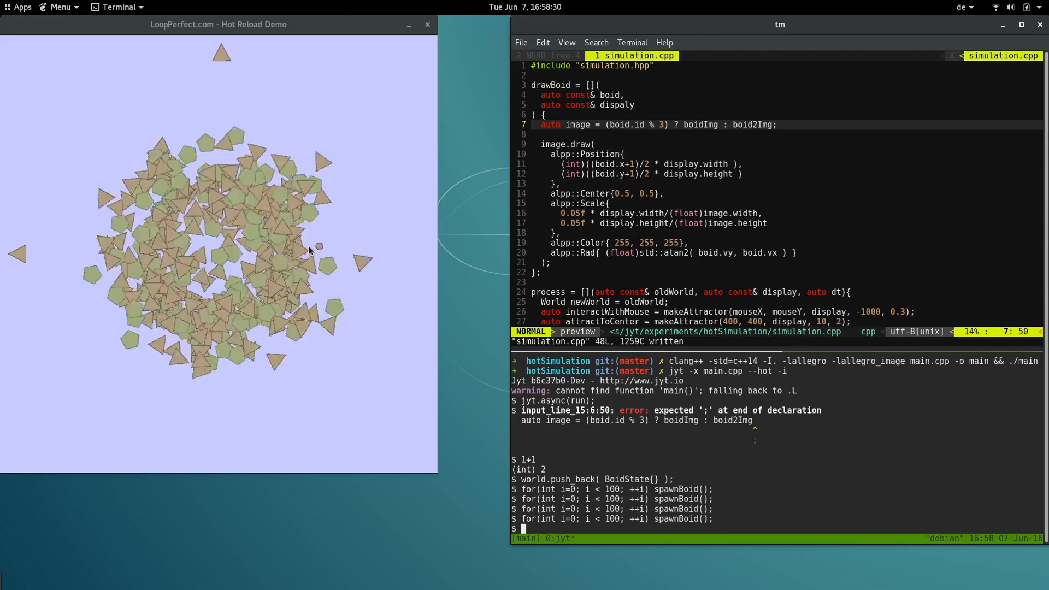